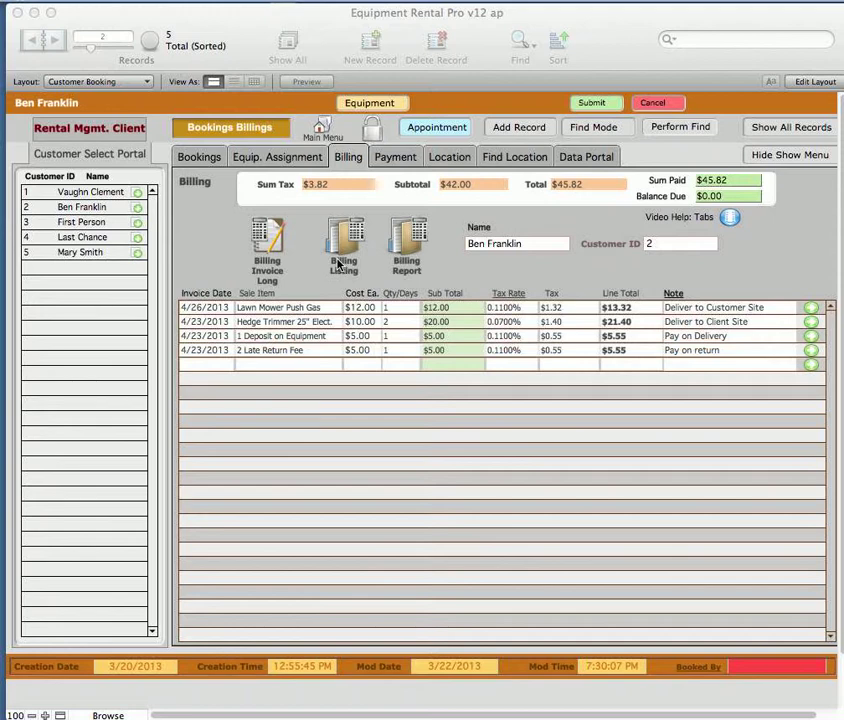
# Review the customer's equipment assignment history and the availability listing of all rental equipment
pyautogui.click(269, 164)
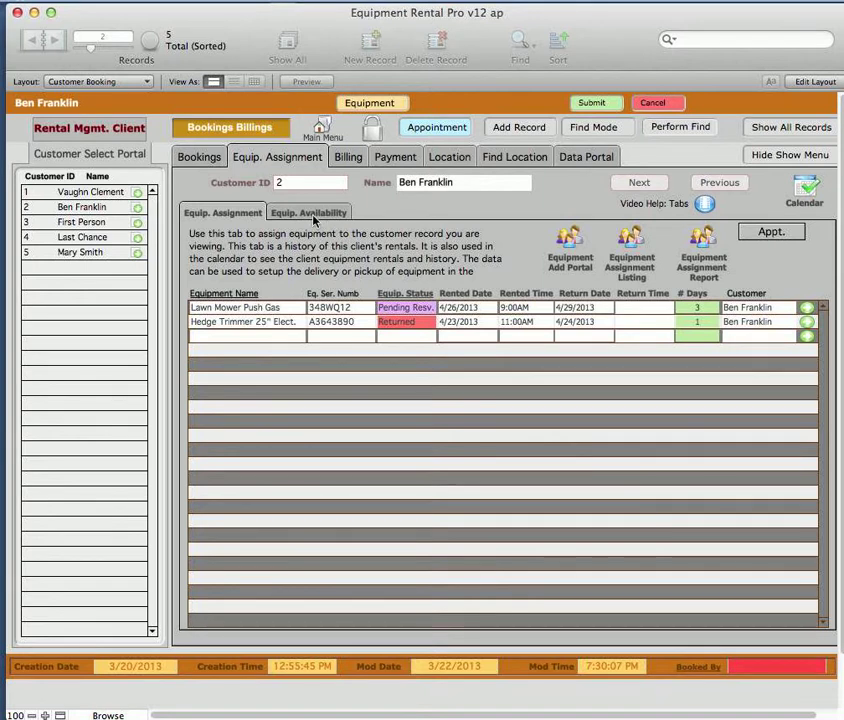
pyautogui.click(313, 214)
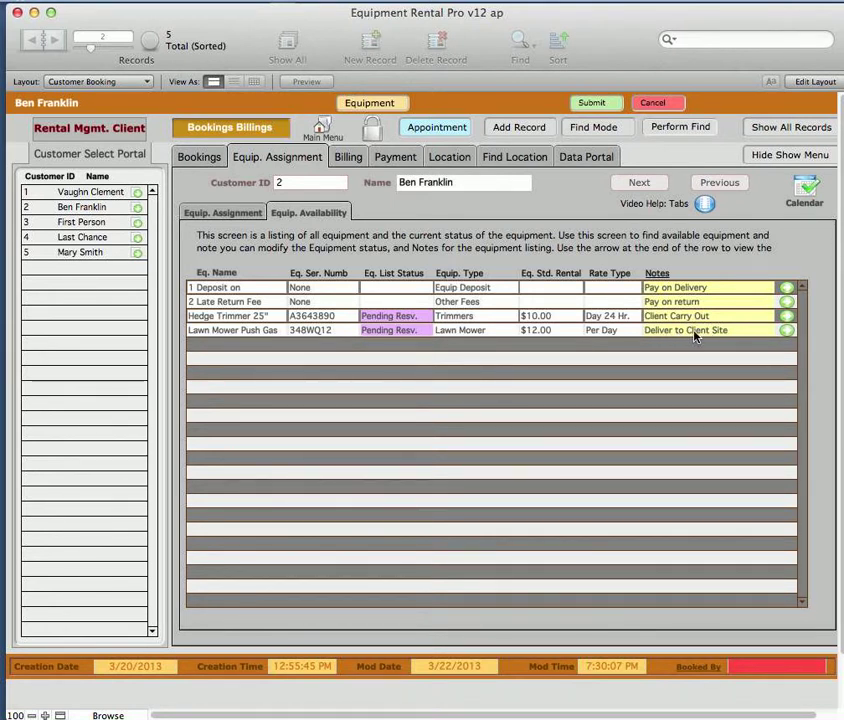
pyautogui.click(230, 215)
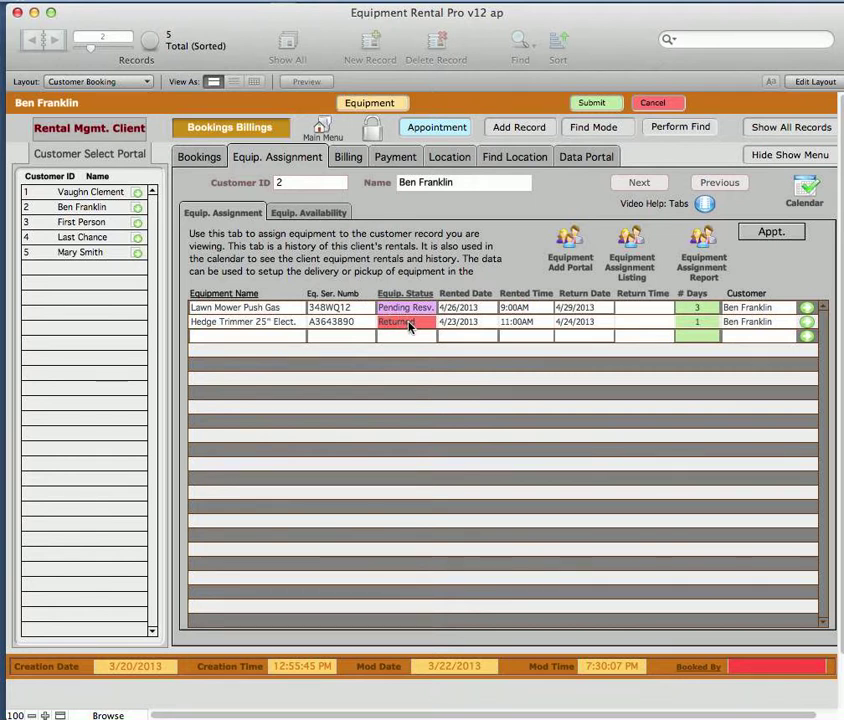
# Add a billing line dated 4/26/2013 for Lawn Mower Push Gas with a cost of $12.00 each and a quantity of 3 days
pyautogui.click(348, 160)
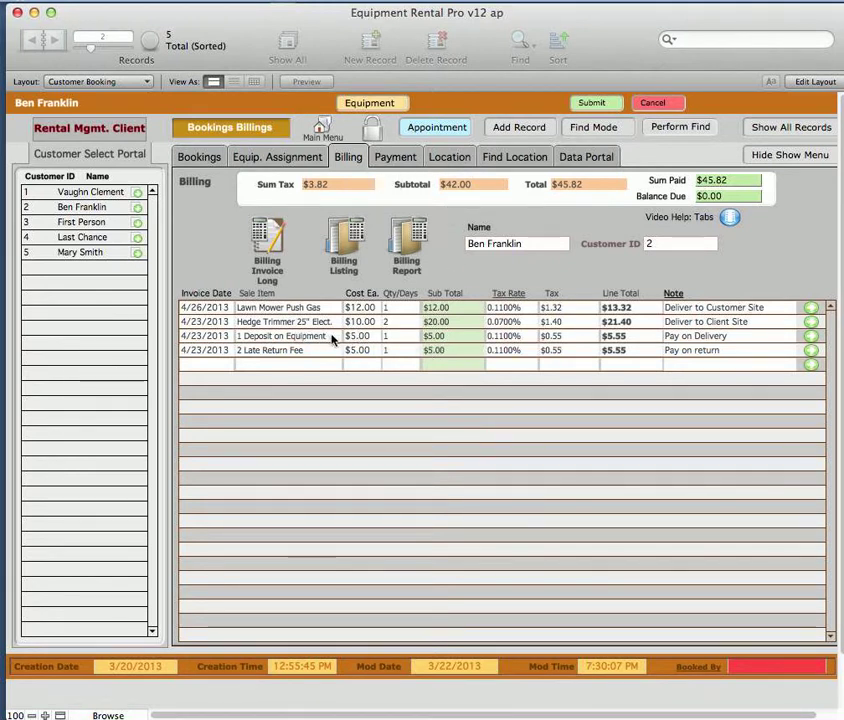
pyautogui.click(210, 368)
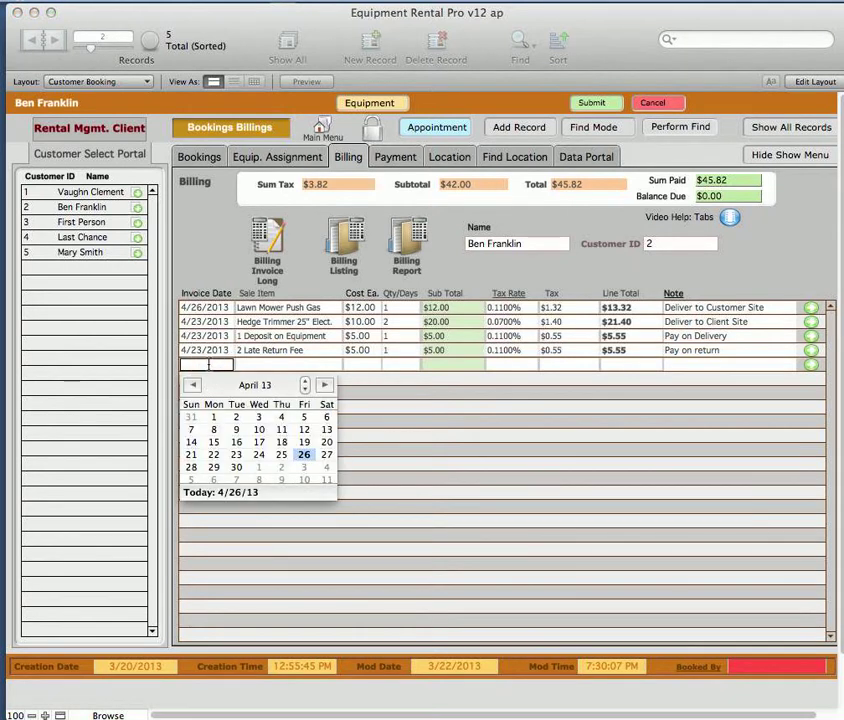
pyautogui.click(304, 454)
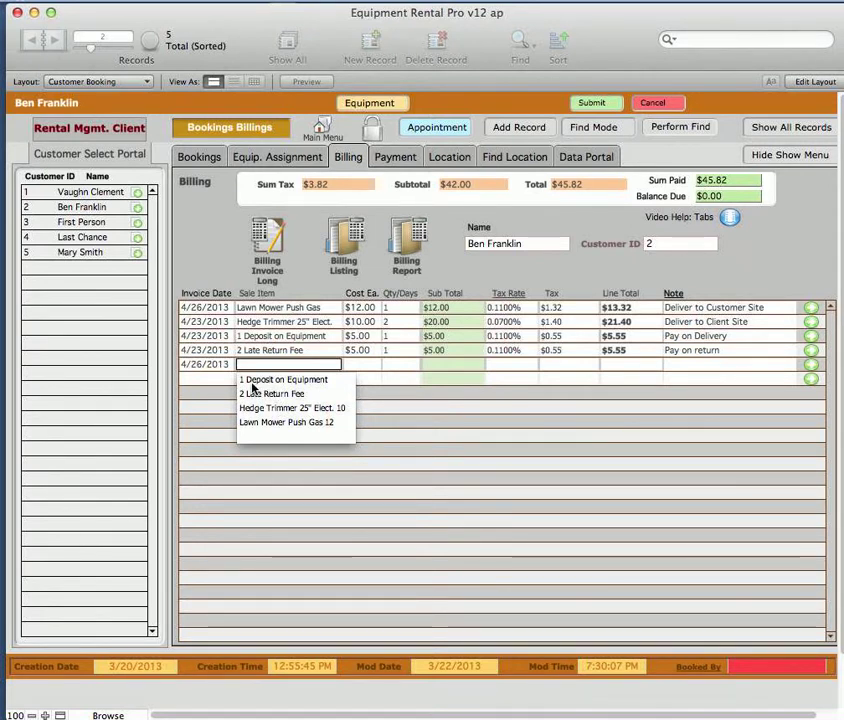
pyautogui.click(260, 423)
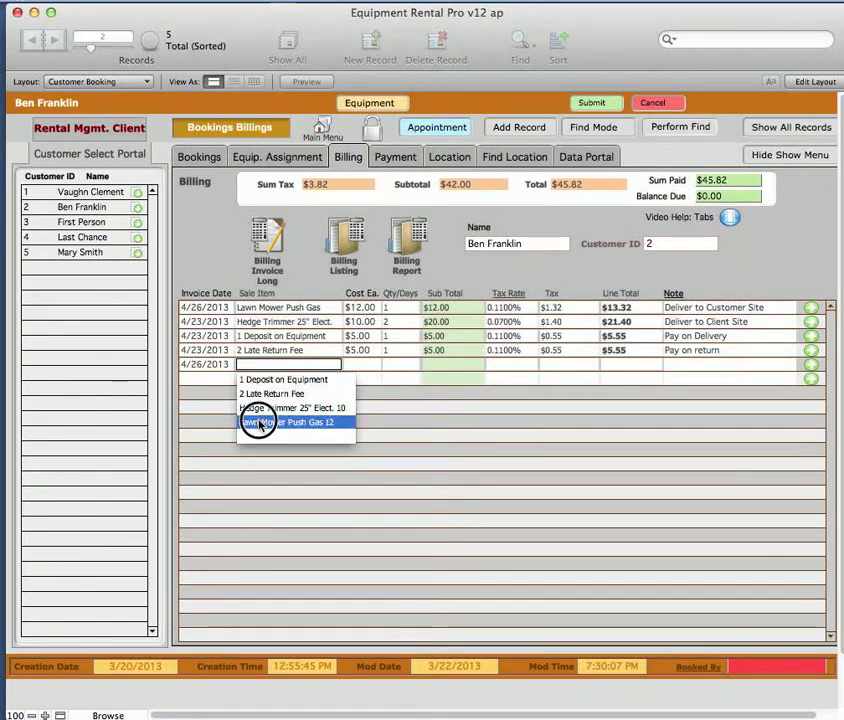
pyautogui.click(314, 366)
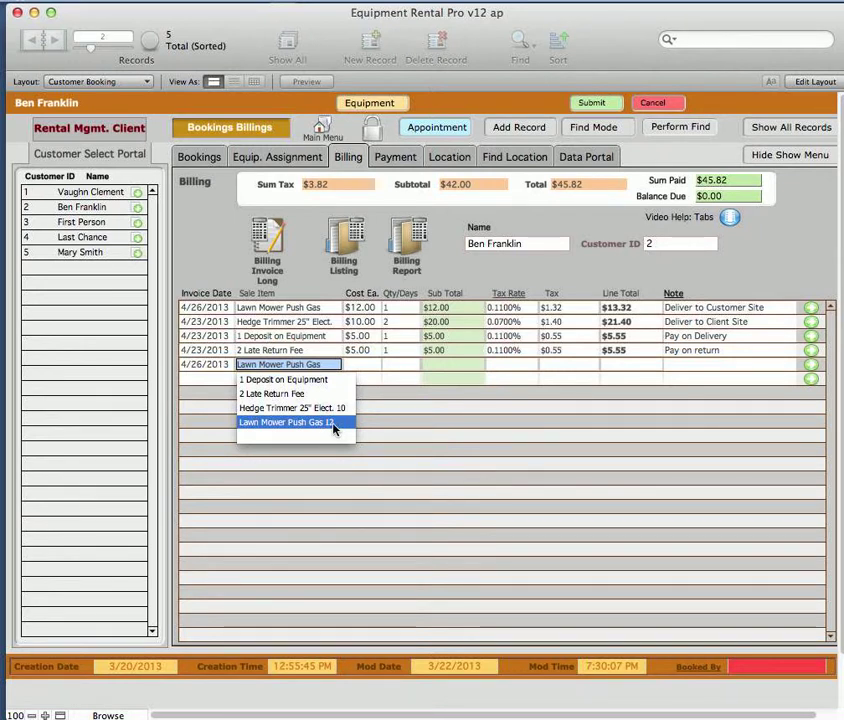
pyautogui.click(355, 365)
pyautogui.write('12')
pyautogui.click(406, 364)
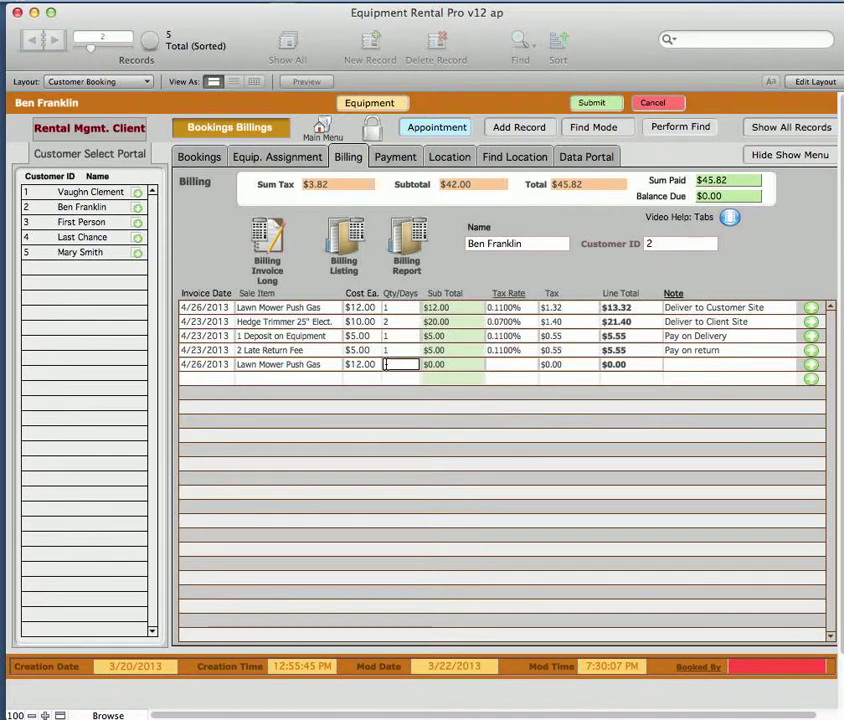
pyautogui.write('3')
# Add a new tax rate of .07 to the tax rate list and return to the customer's booking
pyautogui.click(495, 367)
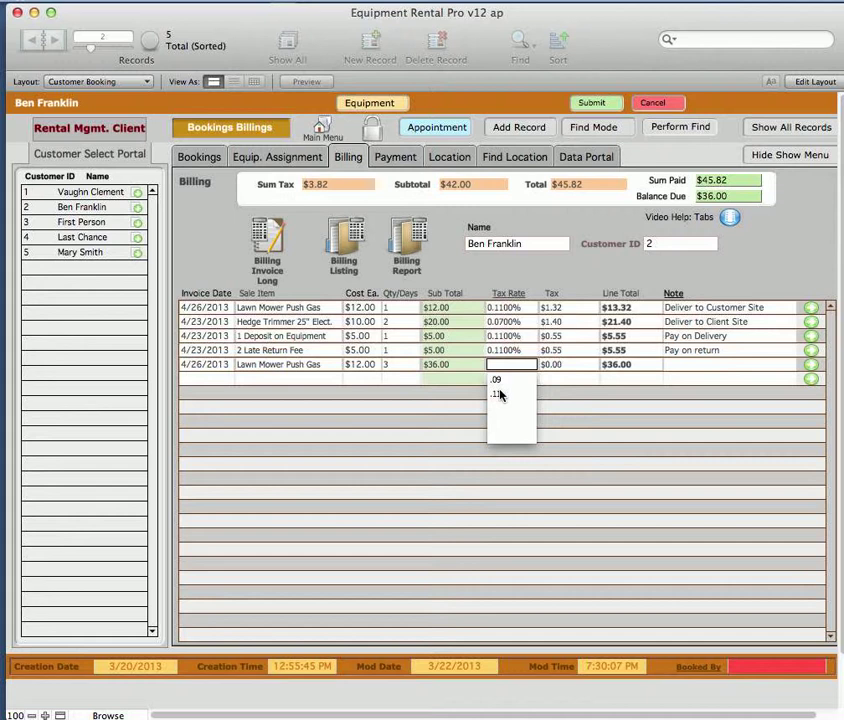
pyautogui.click(501, 364)
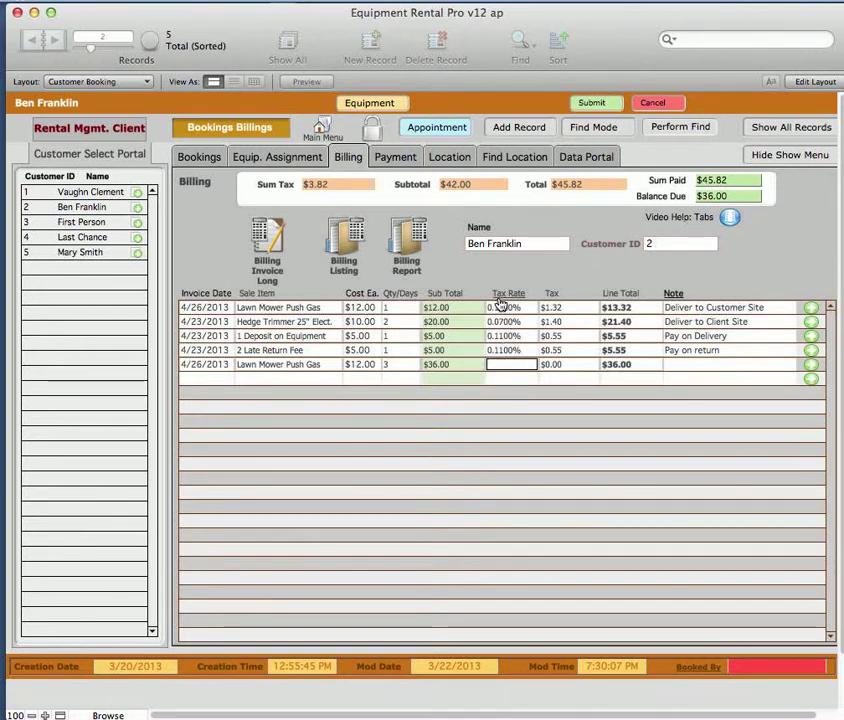
pyautogui.click(510, 295)
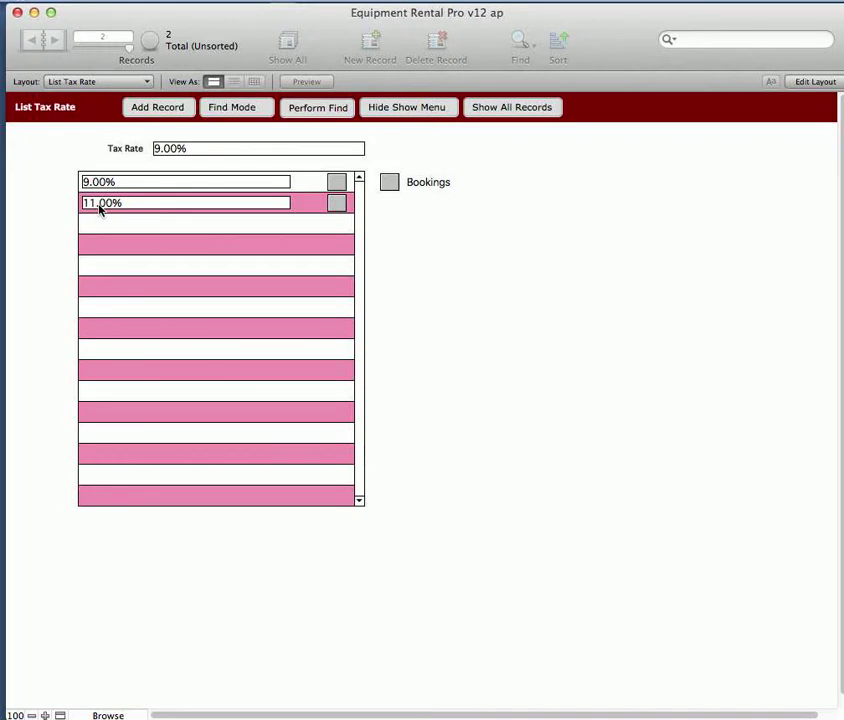
pyautogui.click(155, 107)
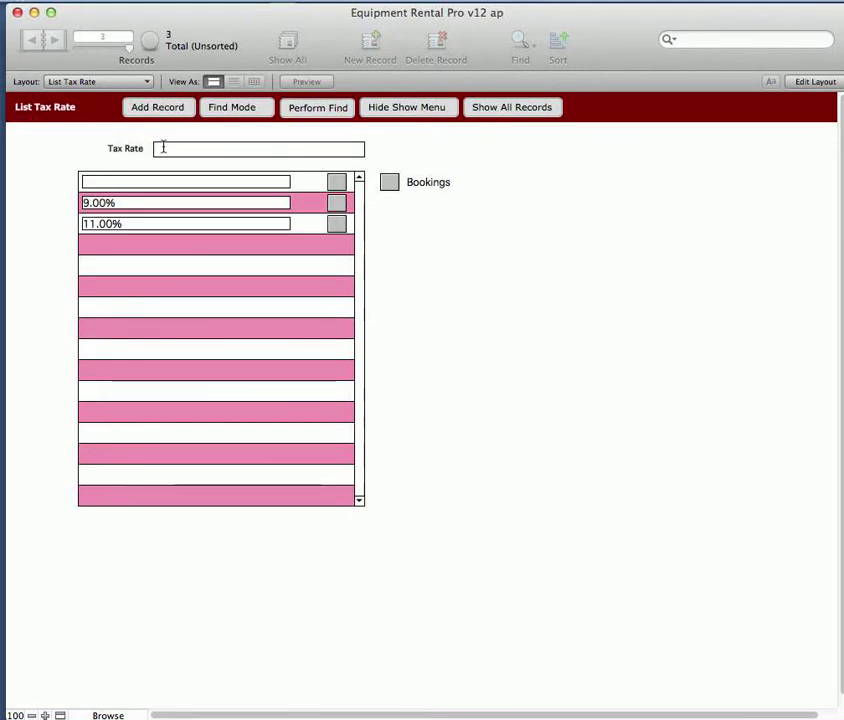
pyautogui.write('.07')
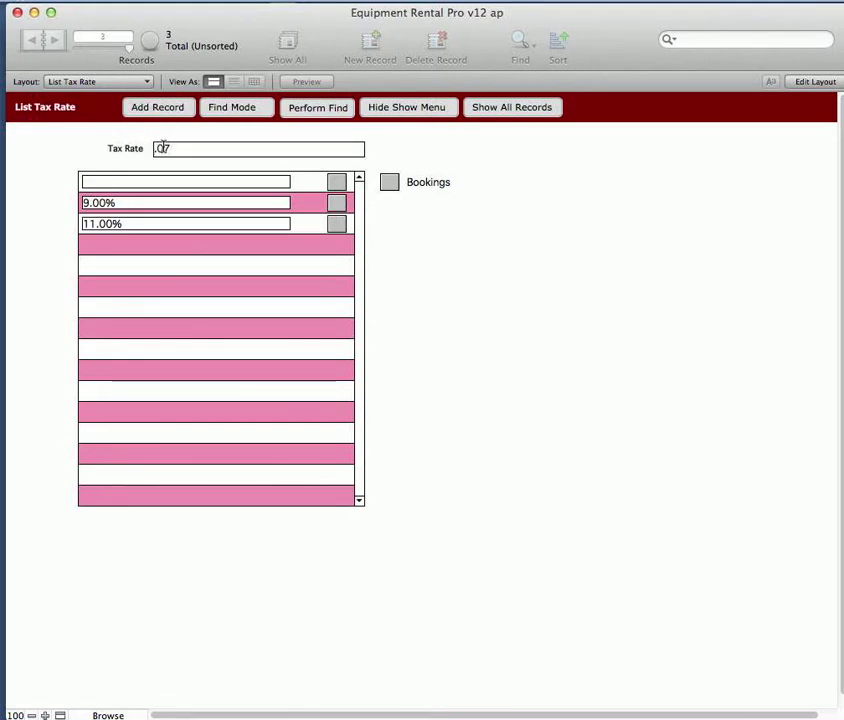
pyautogui.click(66, 143)
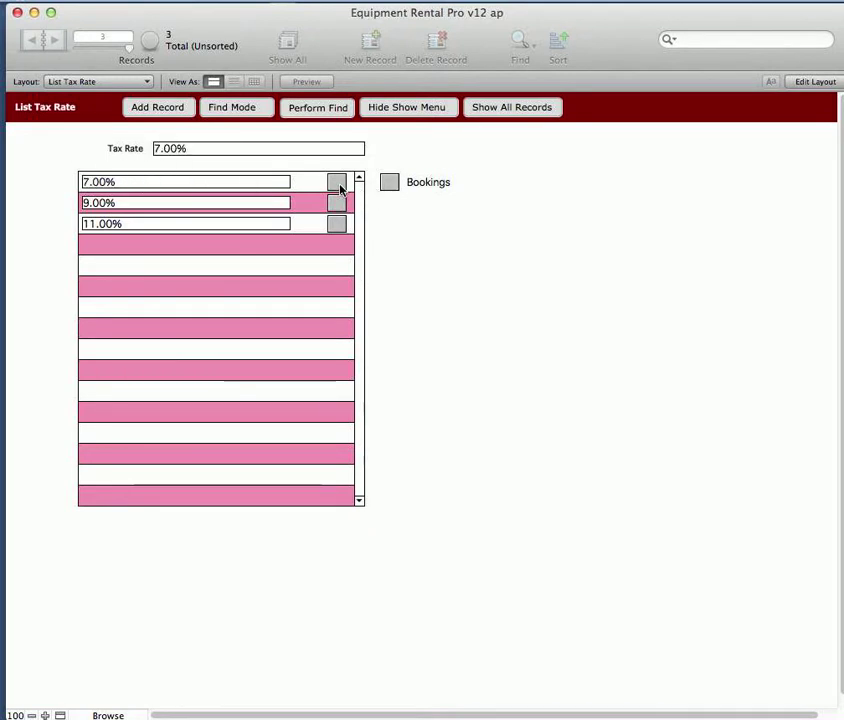
pyautogui.click(389, 186)
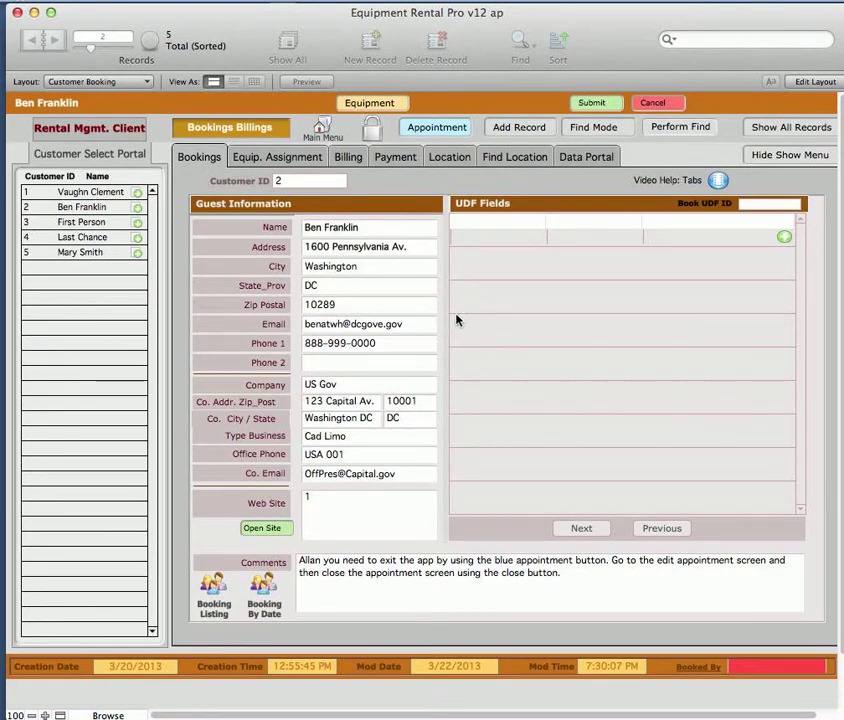
# Set the 3-day lawn mower billing line's tax rate to .07 and its note to Customer Pickup
pyautogui.click(348, 155)
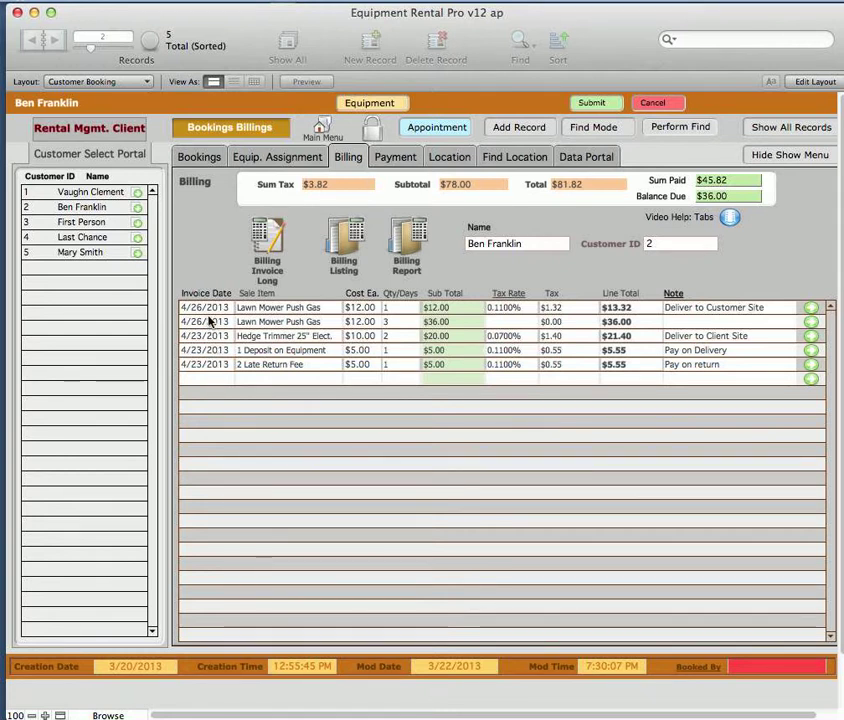
pyautogui.click(510, 321)
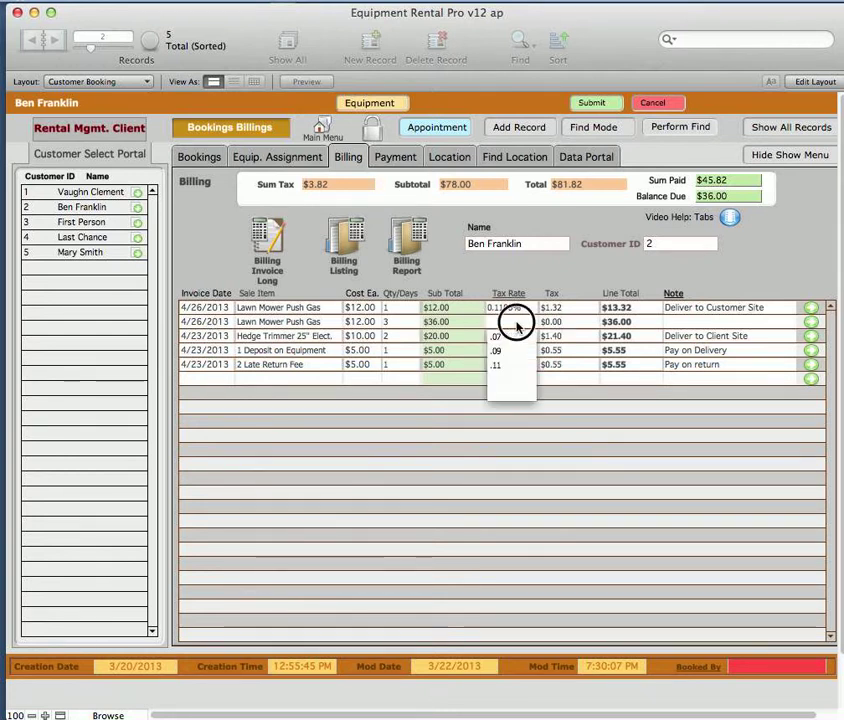
pyautogui.click(500, 344)
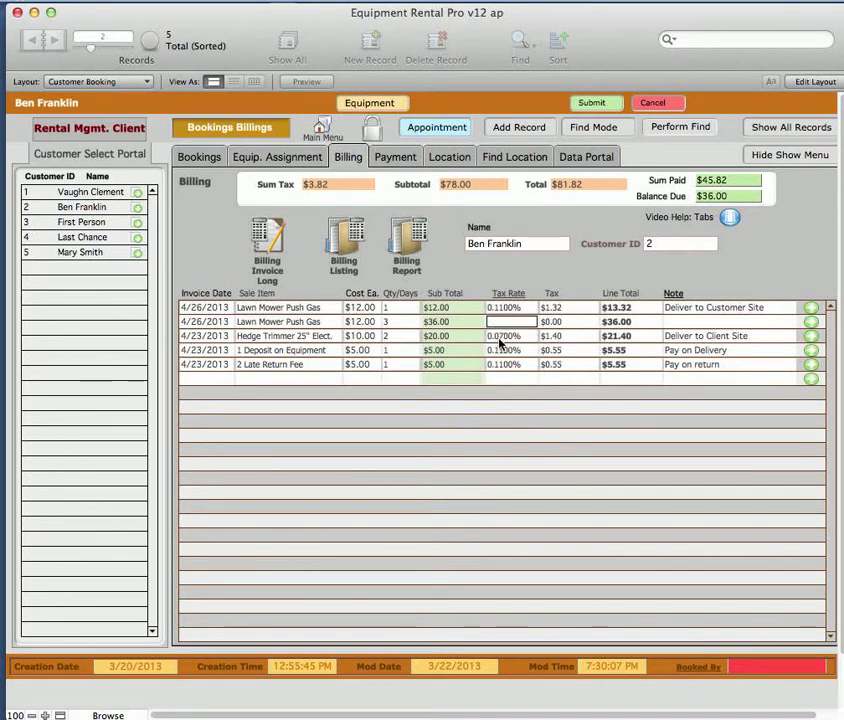
pyautogui.press('Tab')
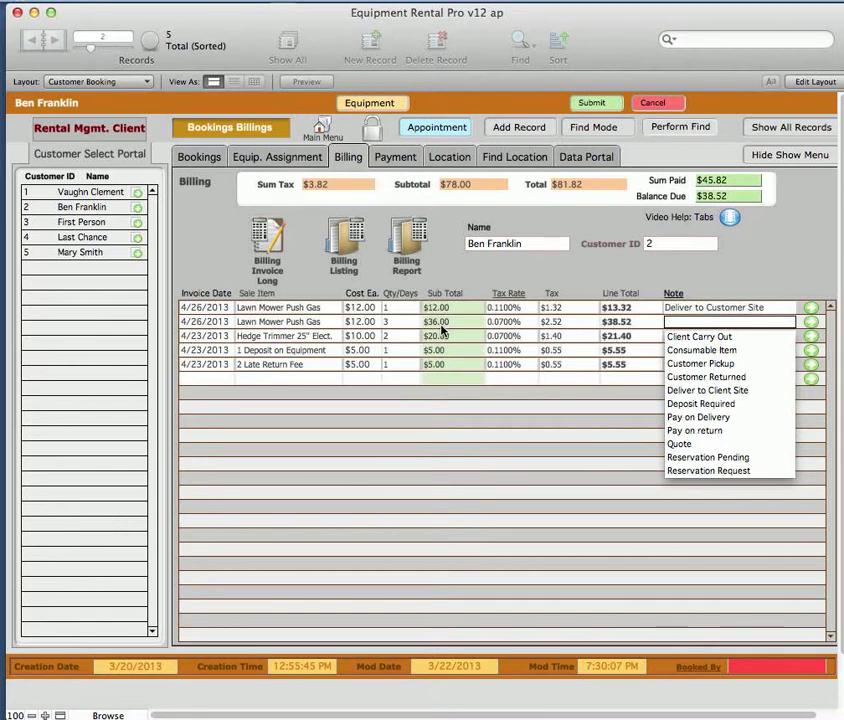
pyautogui.click(700, 363)
pyautogui.press('Tab')
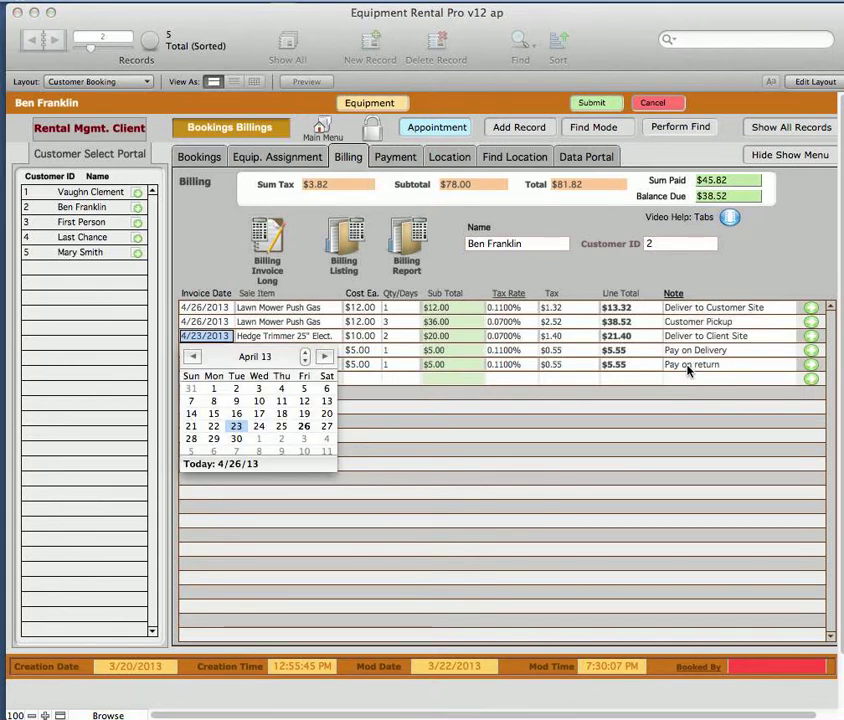
pyautogui.click(603, 281)
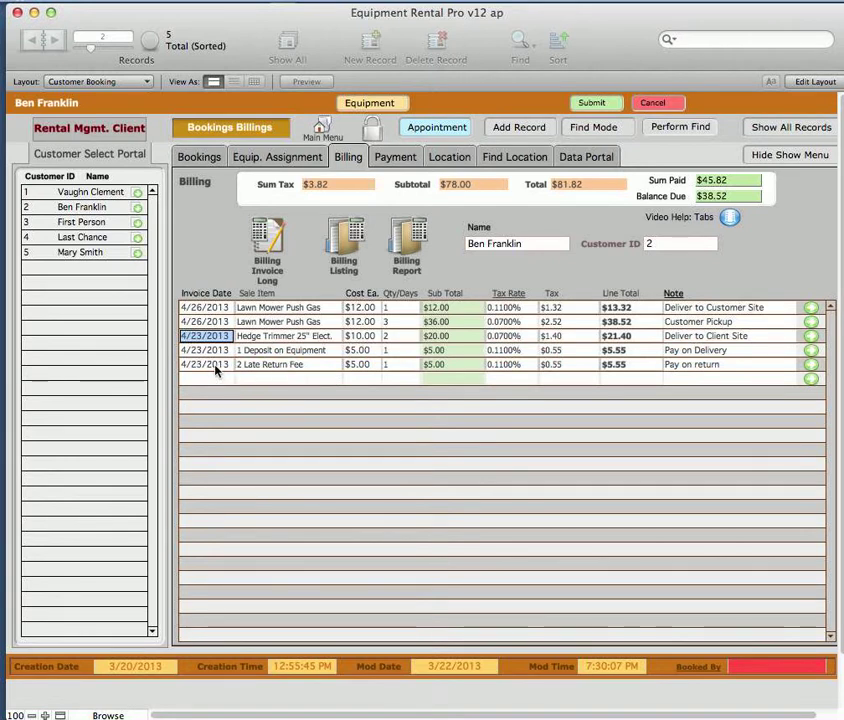
# Delete the 3-day Lawn Mower Push Gas line through its individual billing record and return to the customer's booking
pyautogui.click(271, 161)
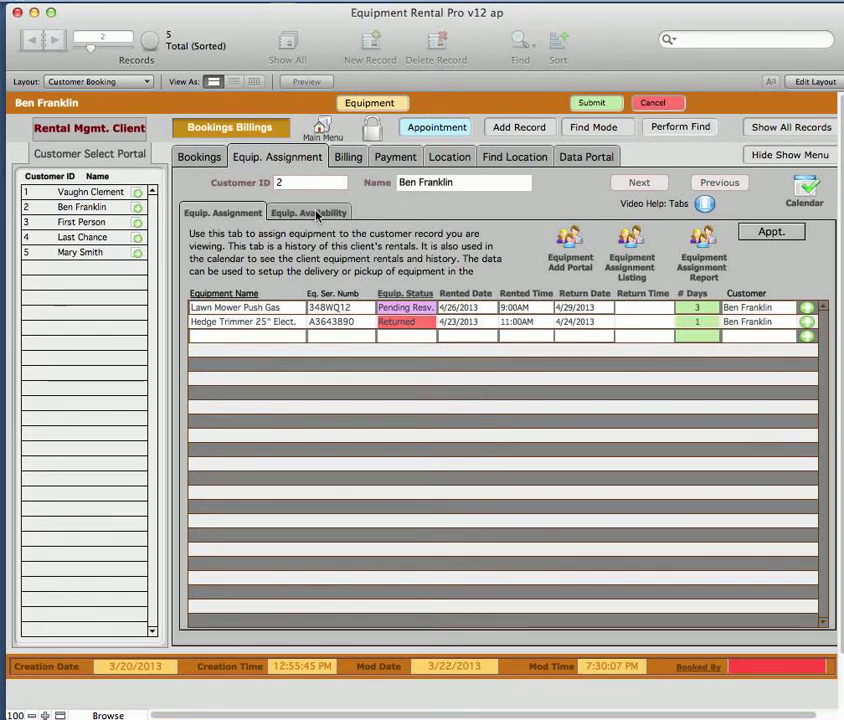
pyautogui.click(351, 160)
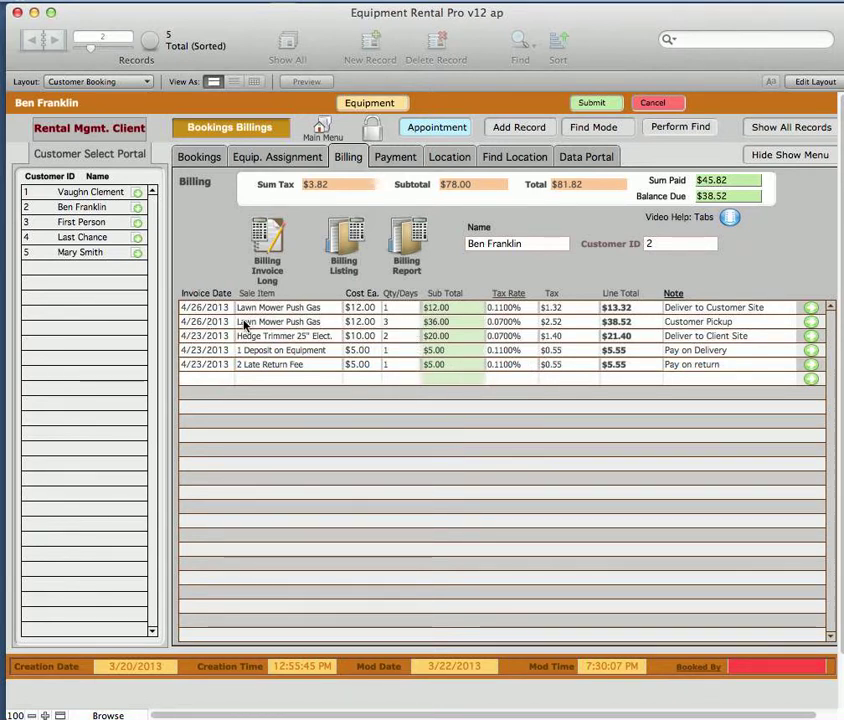
pyautogui.click(809, 324)
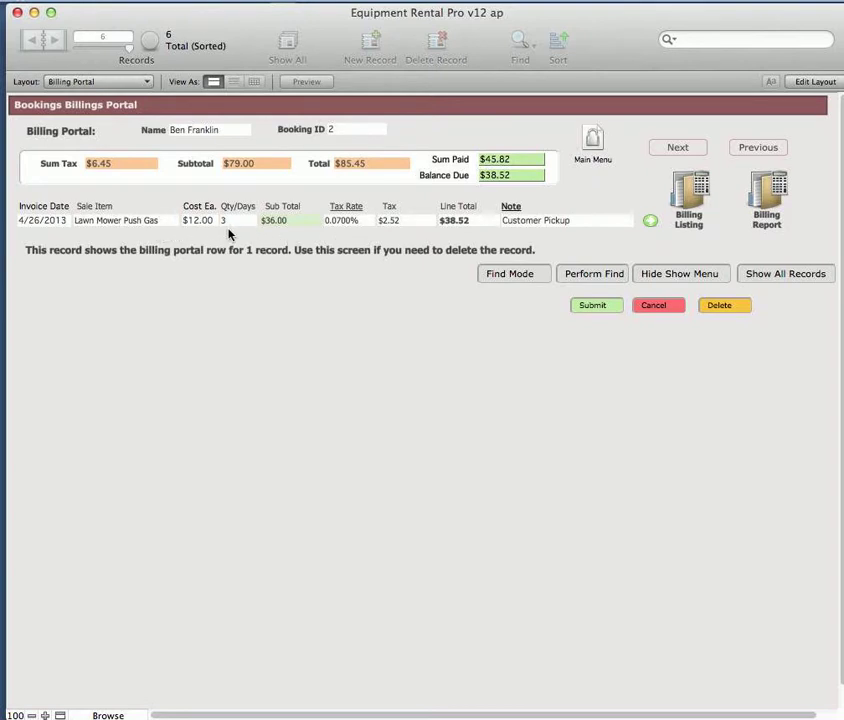
pyautogui.click(727, 307)
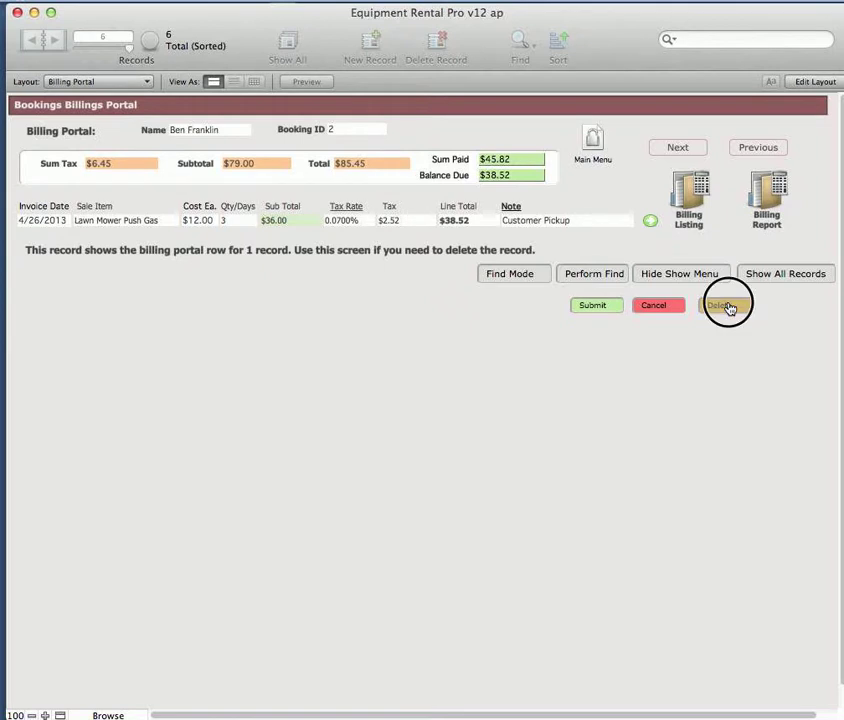
pyautogui.click(820, 287)
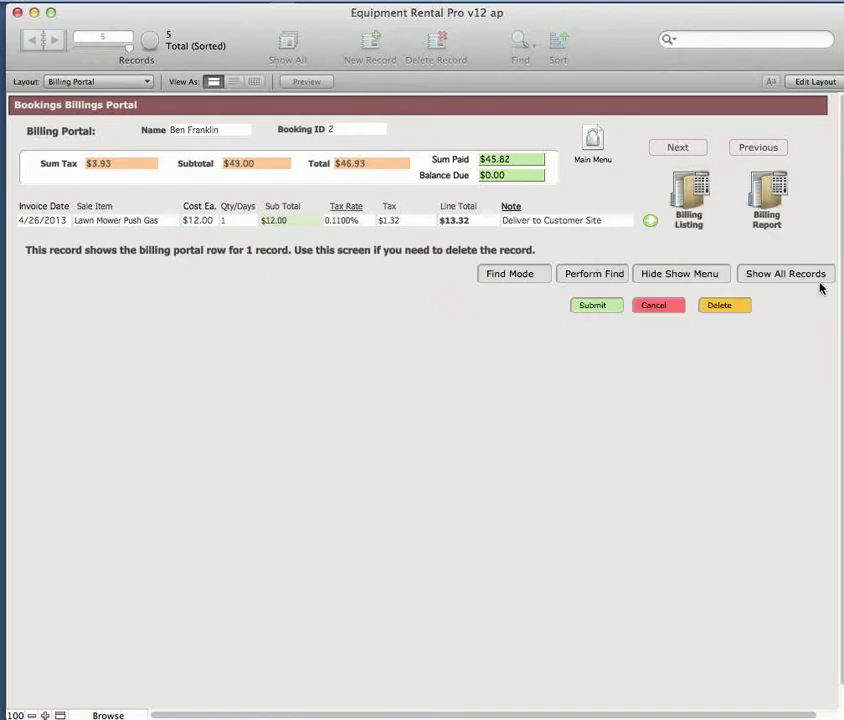
pyautogui.click(651, 223)
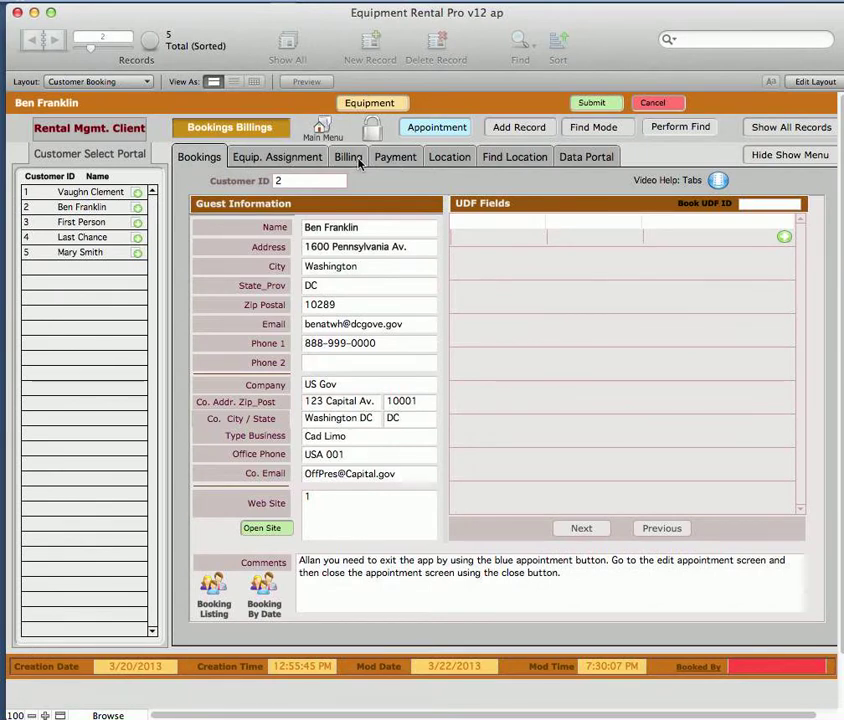
# Open the individual billing record of the customer's 4/26/2013 Lawn Mower Push Gas line
pyautogui.click(355, 160)
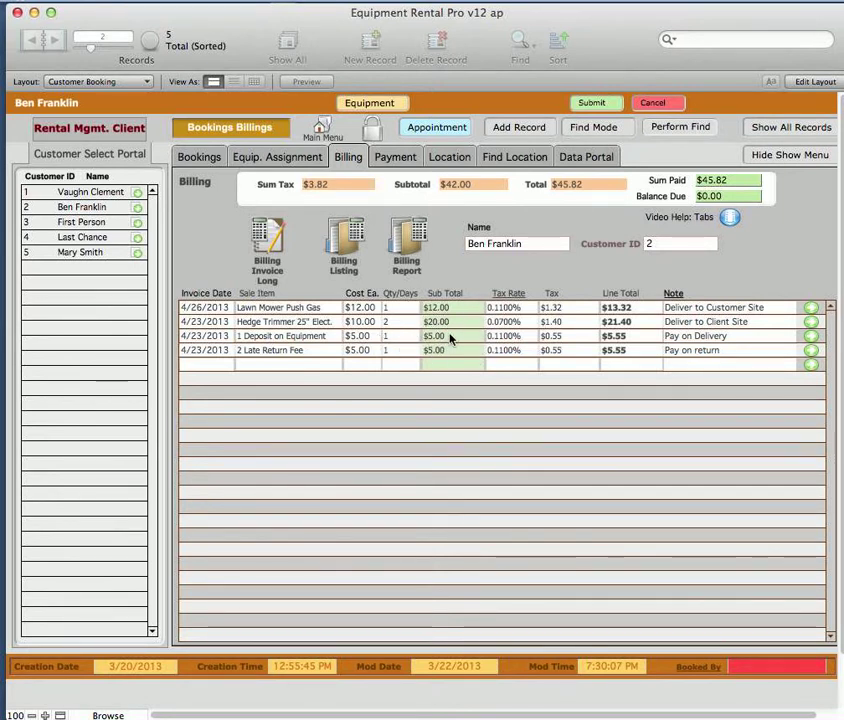
pyautogui.click(811, 310)
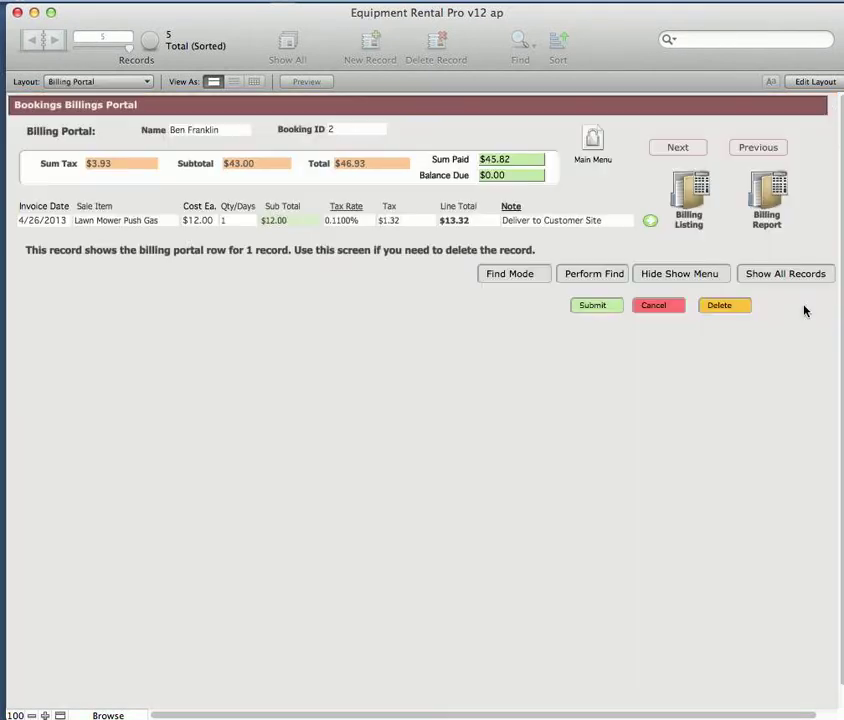